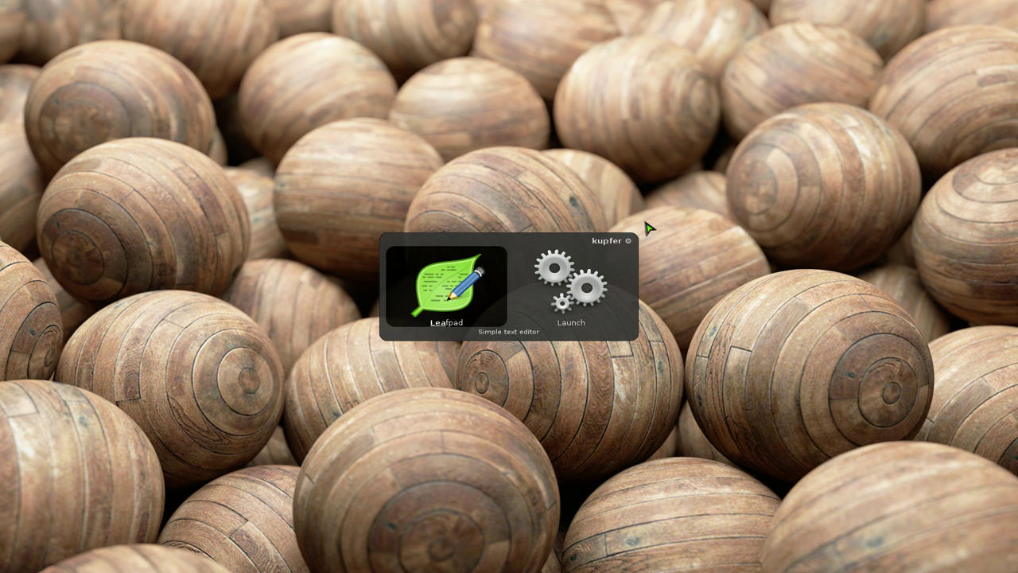
- Launch Leafpad and Task Manager together, and move the Task Manager window aside
key("Return")
type("tas")
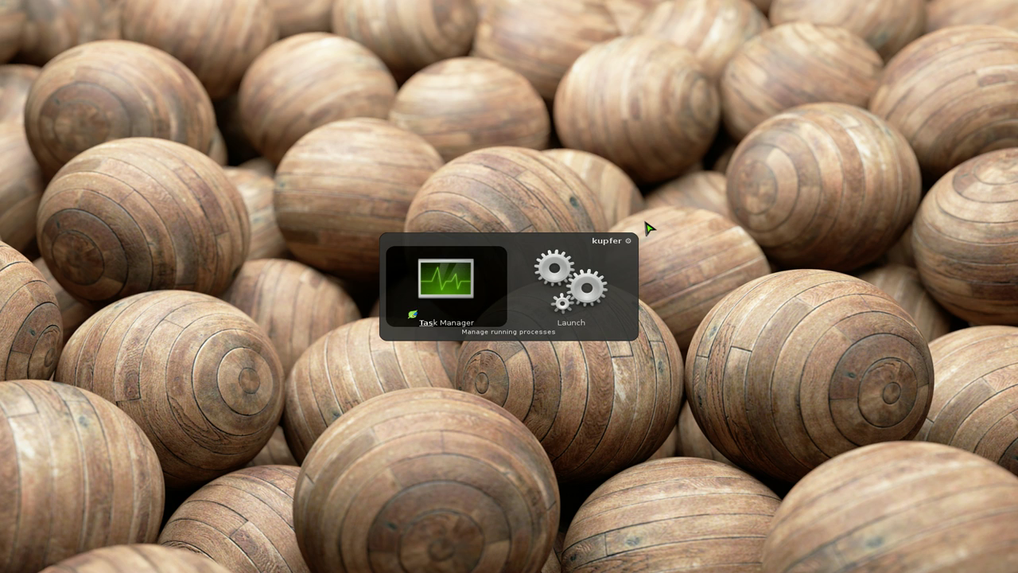
key("Return")
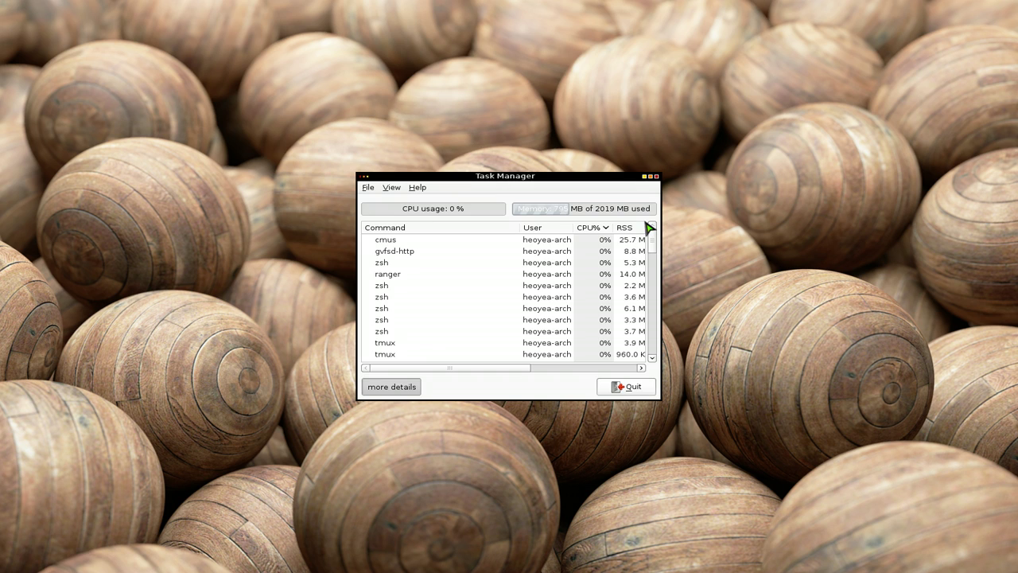
left_click_drag(597, 175, 784, 174)
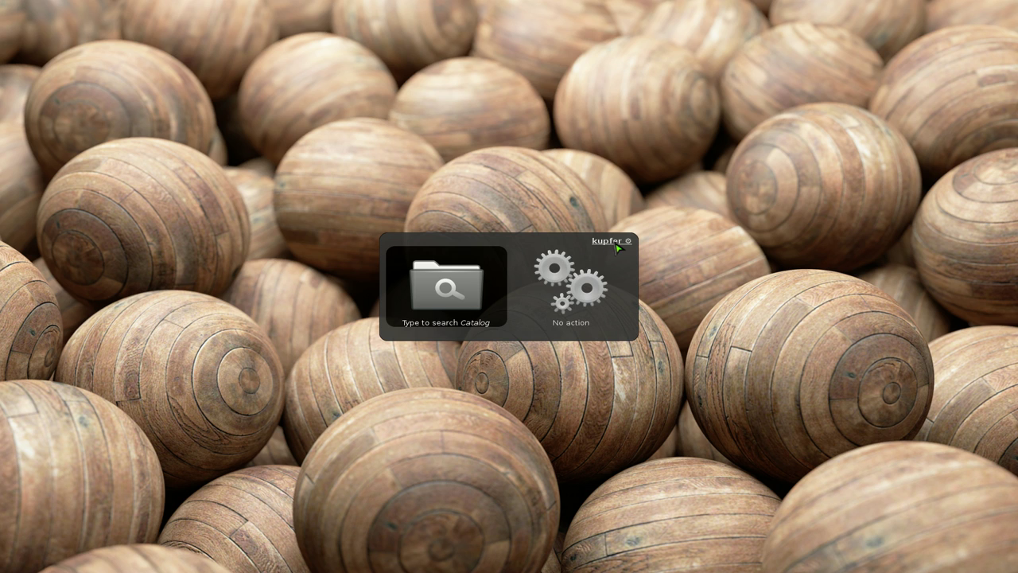
- In the Kupfer preferences, set the Custom Theme plugin's theme to square
left_click(619, 249)
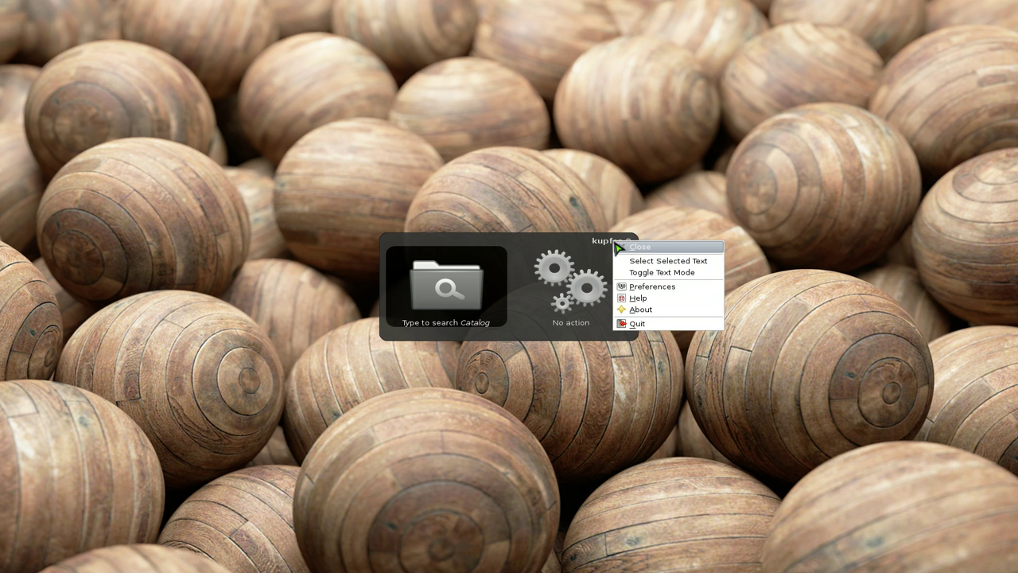
left_click(640, 288)
scroll(438, 298, "up", 5)
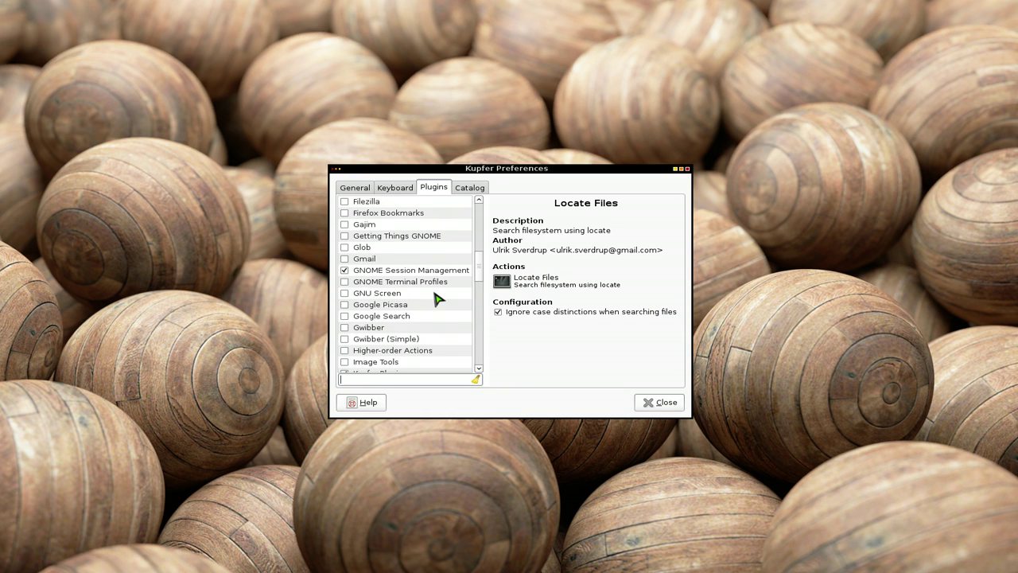
scroll(438, 298, "up", 2)
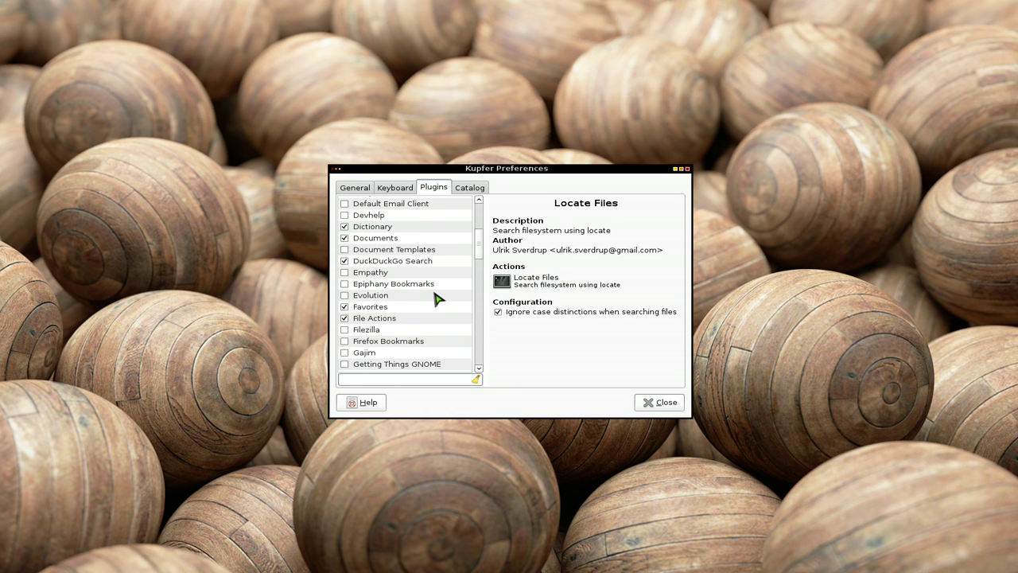
scroll(438, 298, "up", 4)
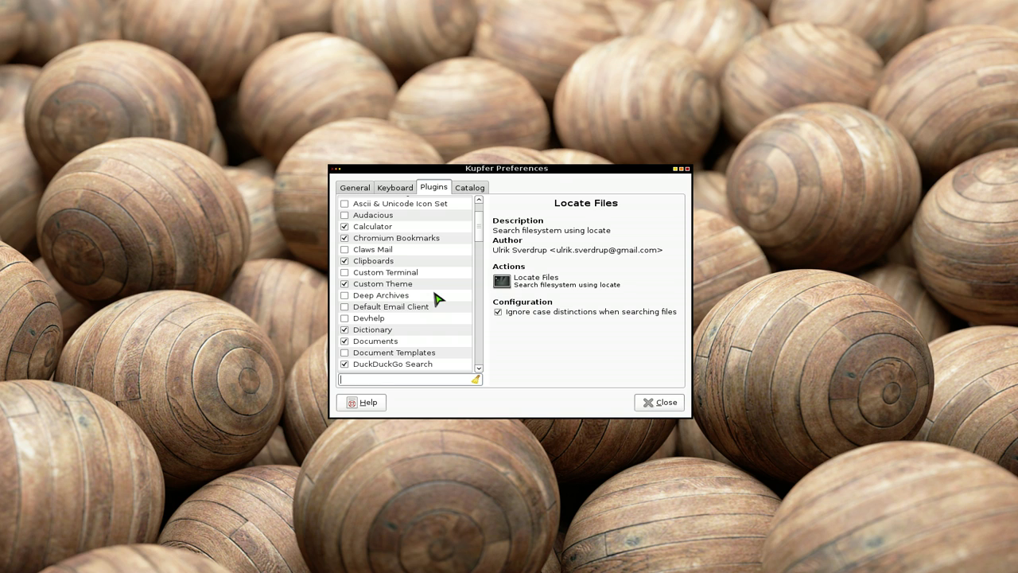
left_click(389, 287)
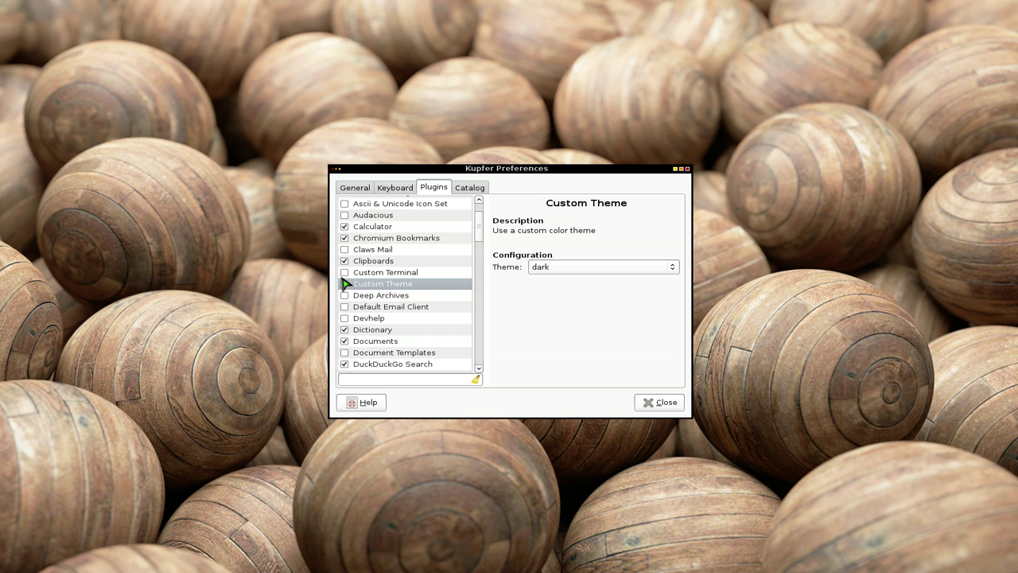
left_click(544, 267)
left_click(557, 256)
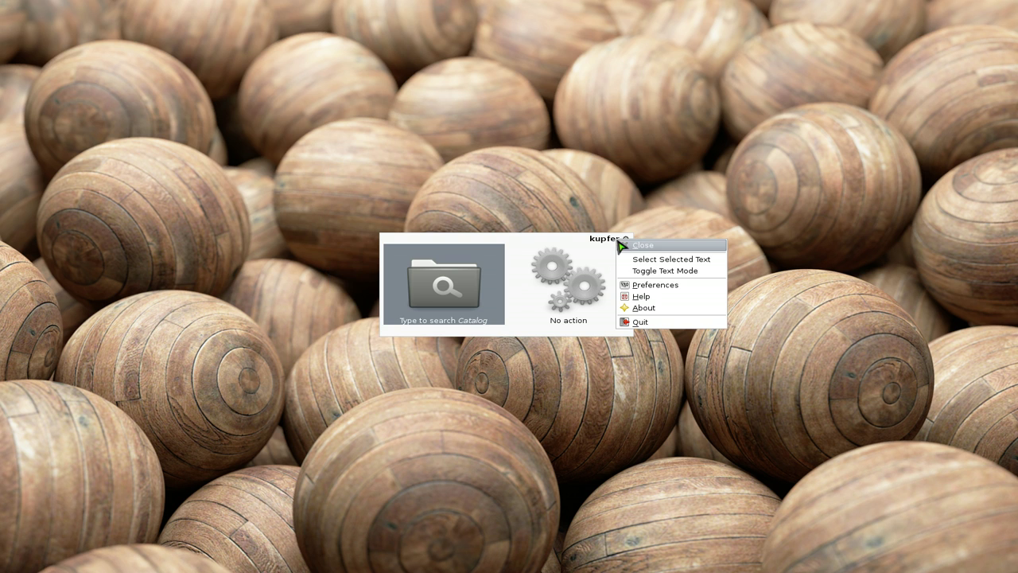
- Set the Custom Theme plugin's theme to dark in the preferences and show the details of the Locate Files plugin
left_click(640, 284)
left_click(609, 268)
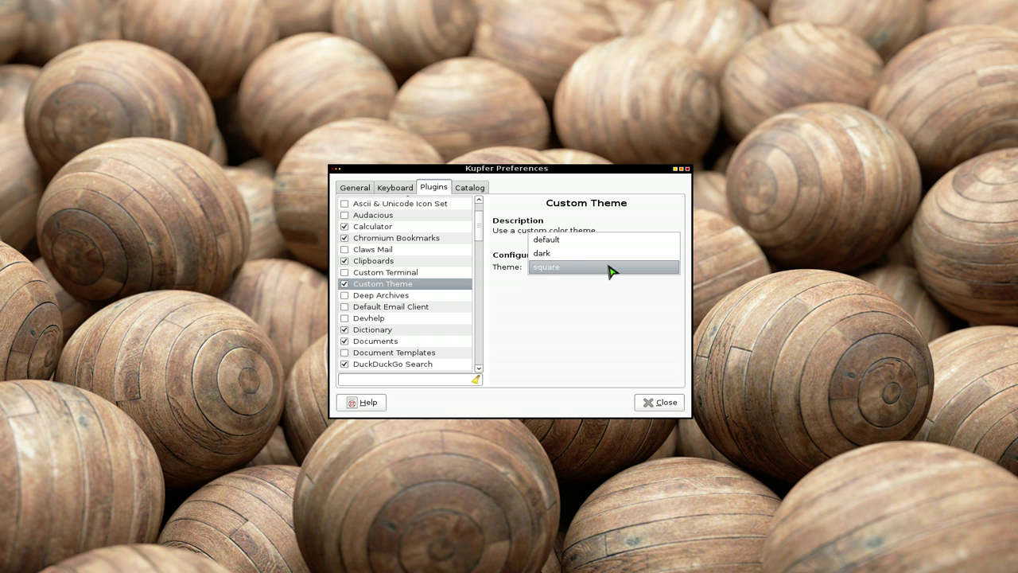
left_click(613, 253)
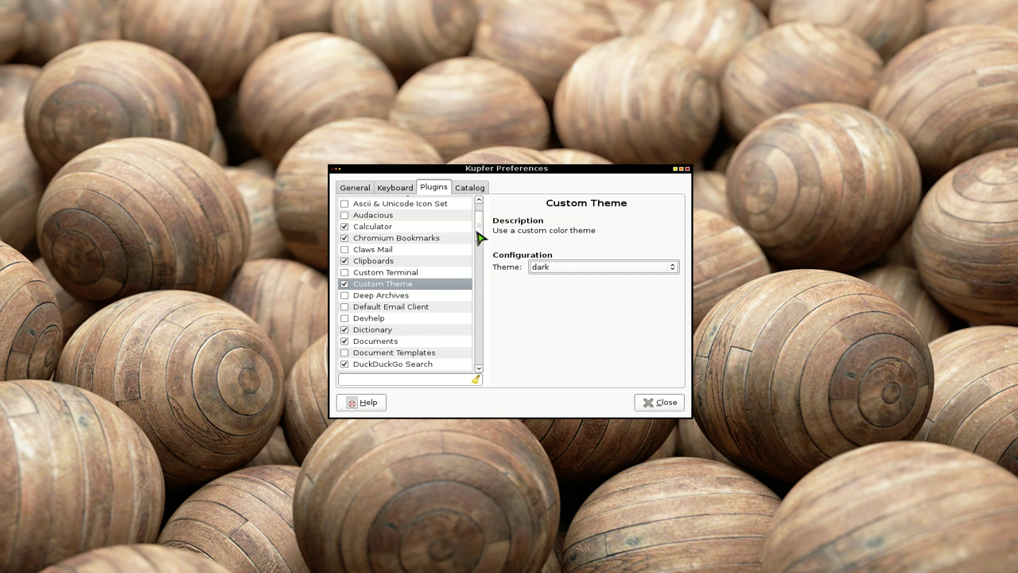
left_click_drag(480, 232, 477, 286)
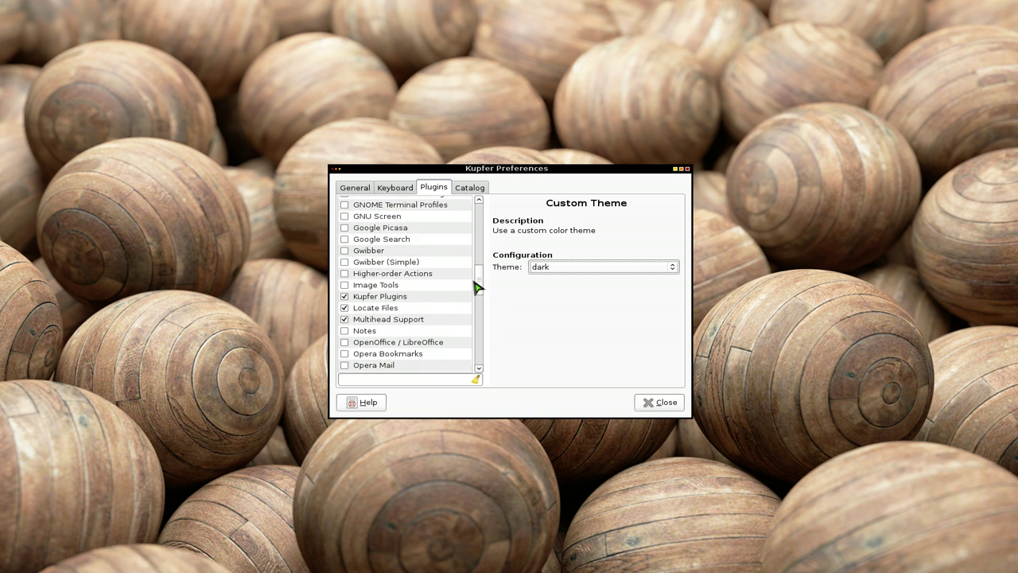
left_click(394, 309)
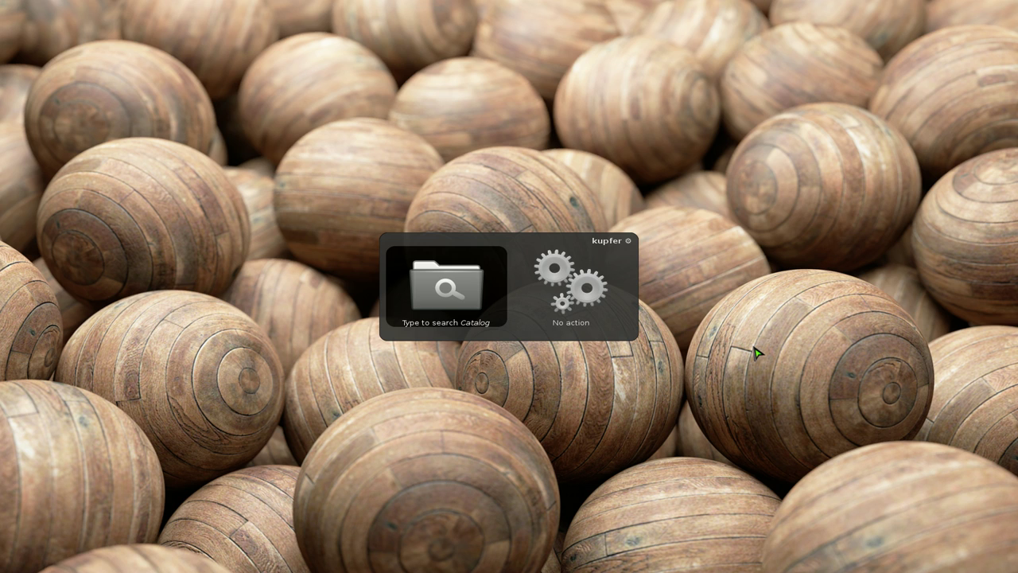
- Search the filesystem for the text "color" with Locate Files and filter the results by "jpg"
key("period")
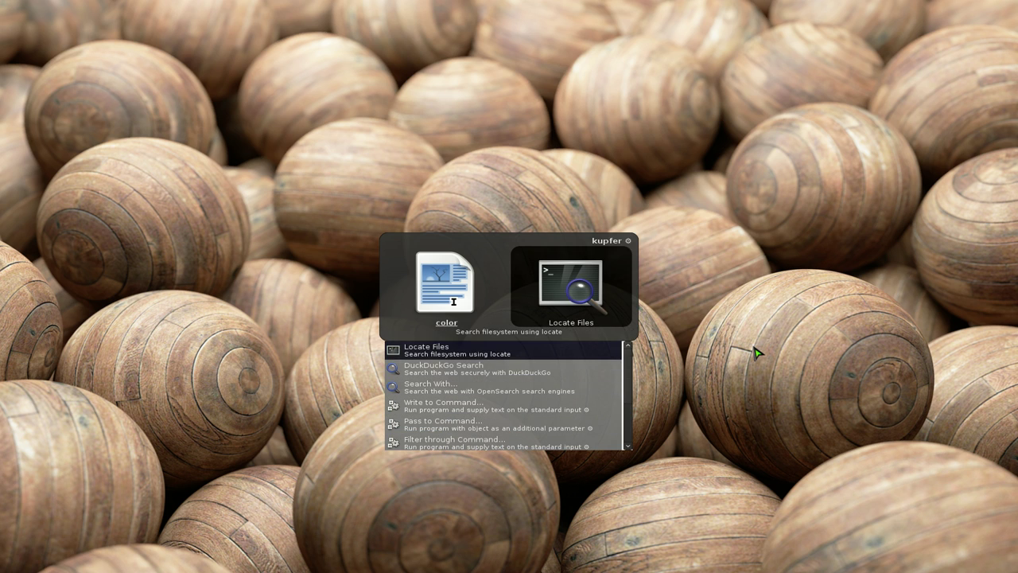
key("shift+Tab")
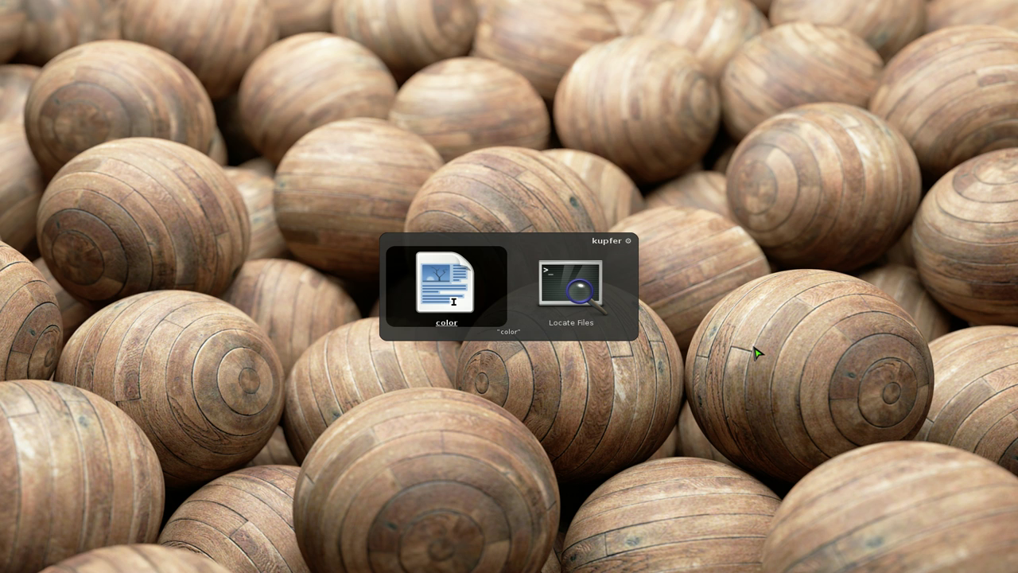
key("Return")
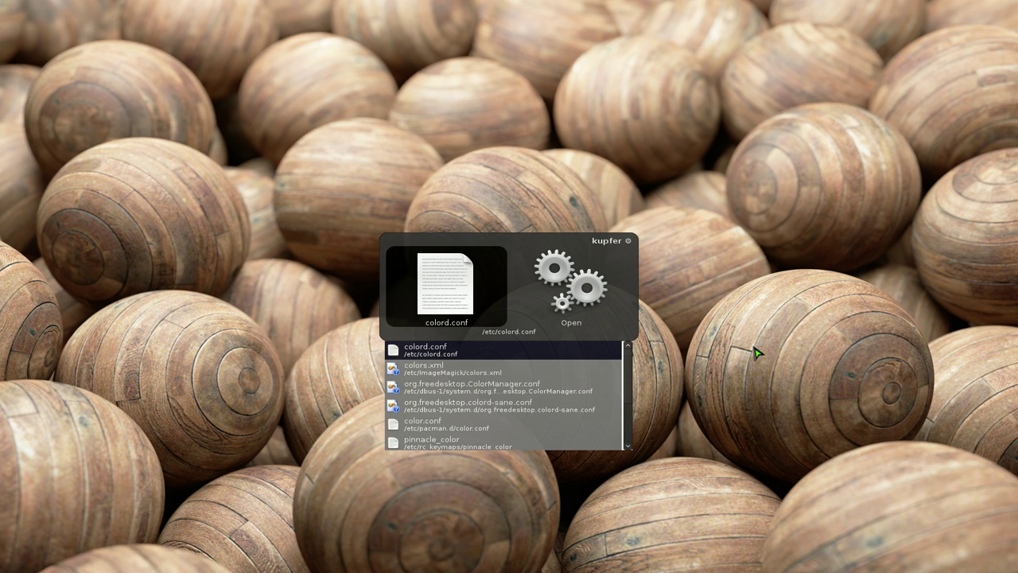
type("jpg")
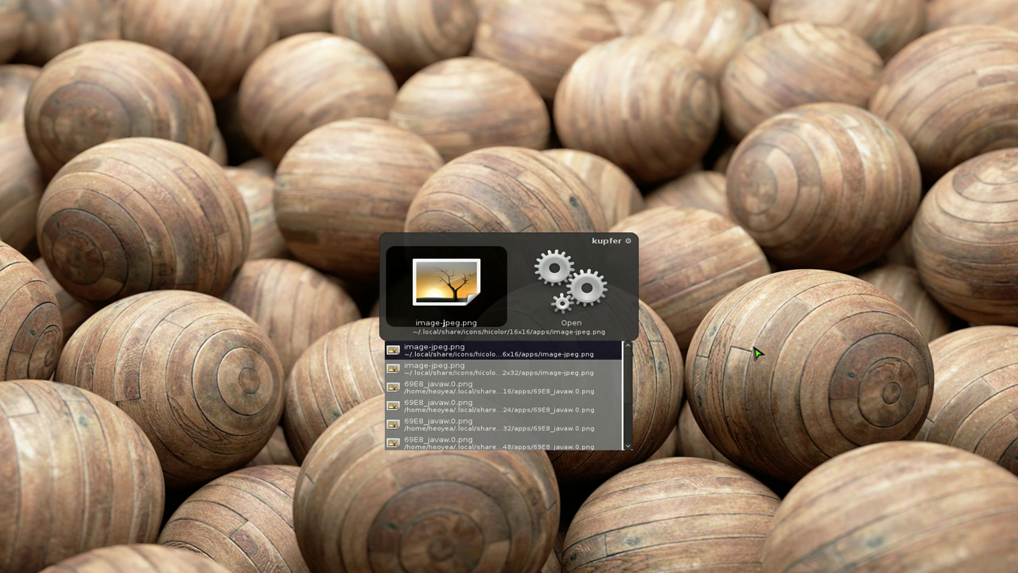
- Examine the filtered file results and their paths for the wanted colour image
key("Down")
key("Down")
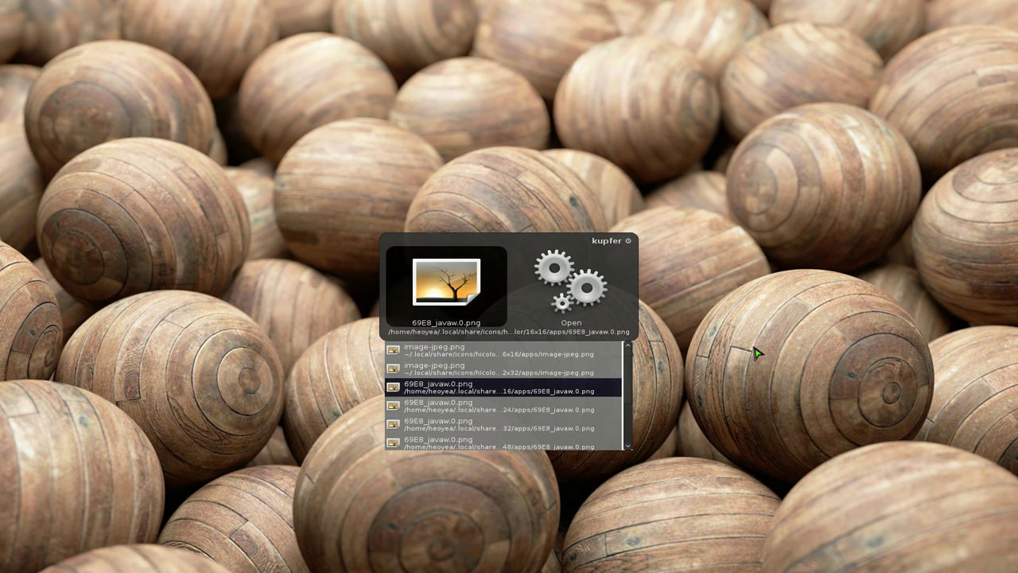
key("Up")
key("Down")
key("Down")
key("Down")
key("Up")
key("Up")
key("Up")
key("Up")
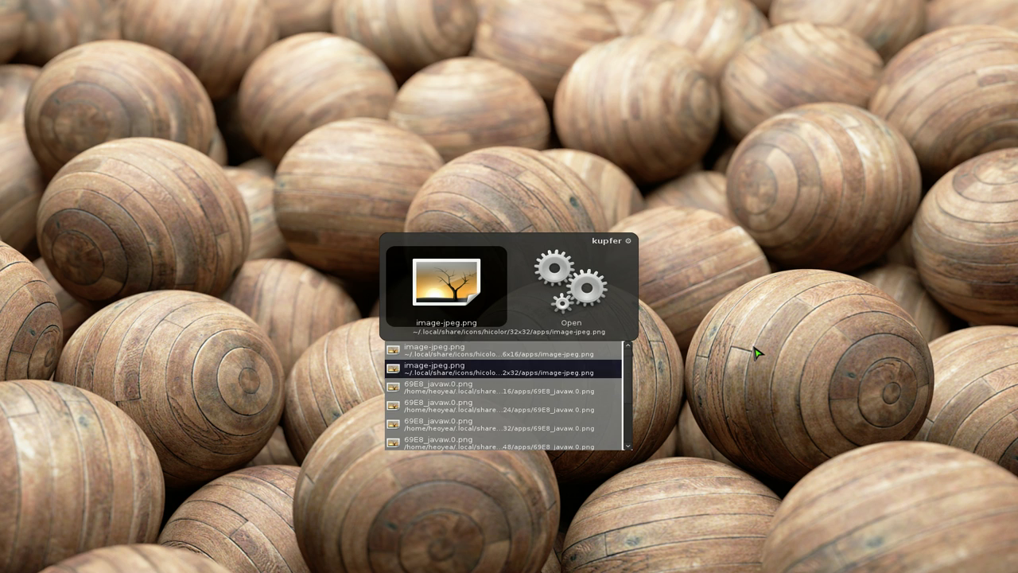
key("Down")
key("Down")
key("Down")
key("Down")
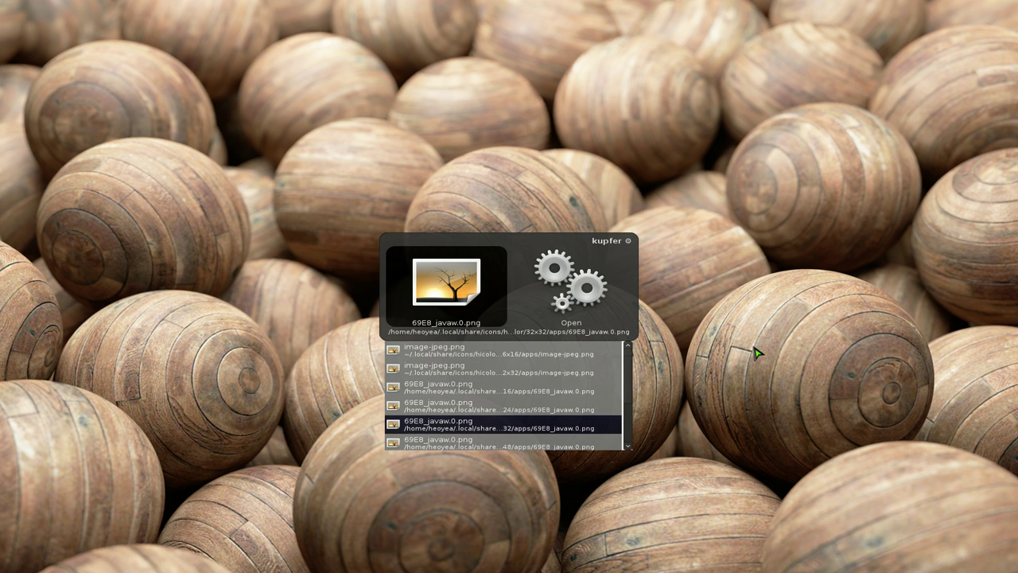
key("Up")
key("Up")
key("Up")
key("Up")
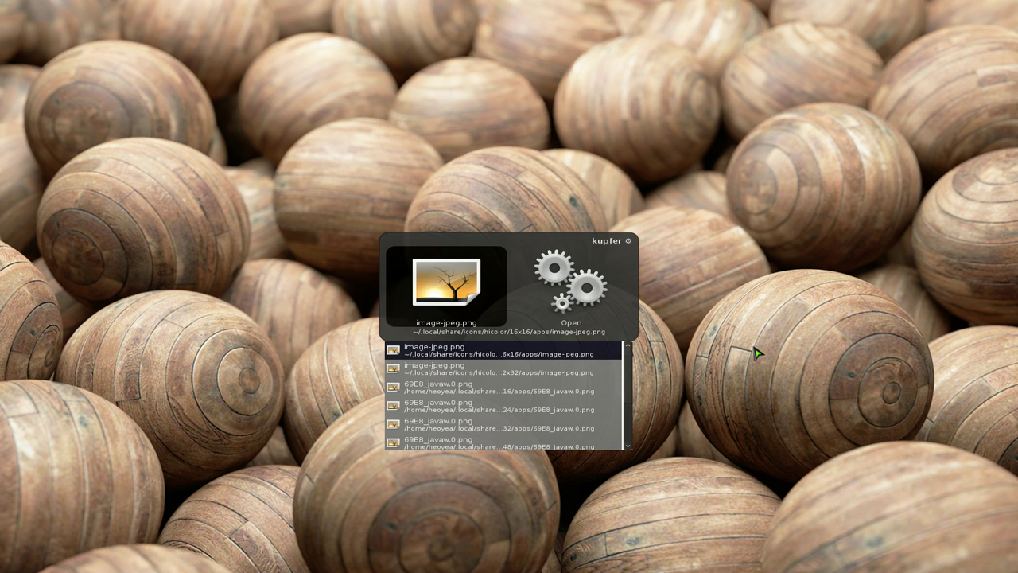
- Run Locate Files with the wildcard pattern "*color*wheel*jpg*"
type("colord")
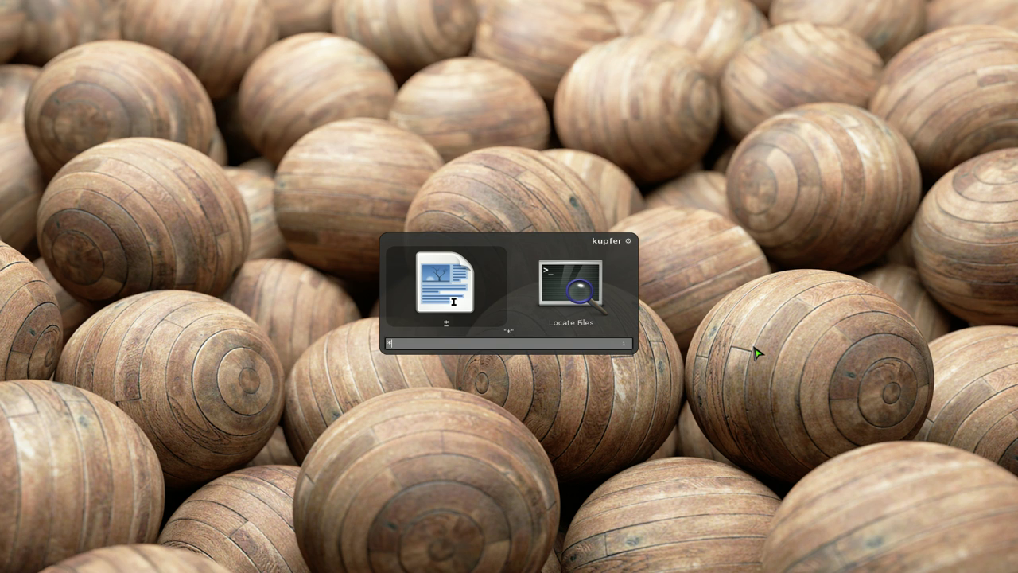
type("color*wheel")
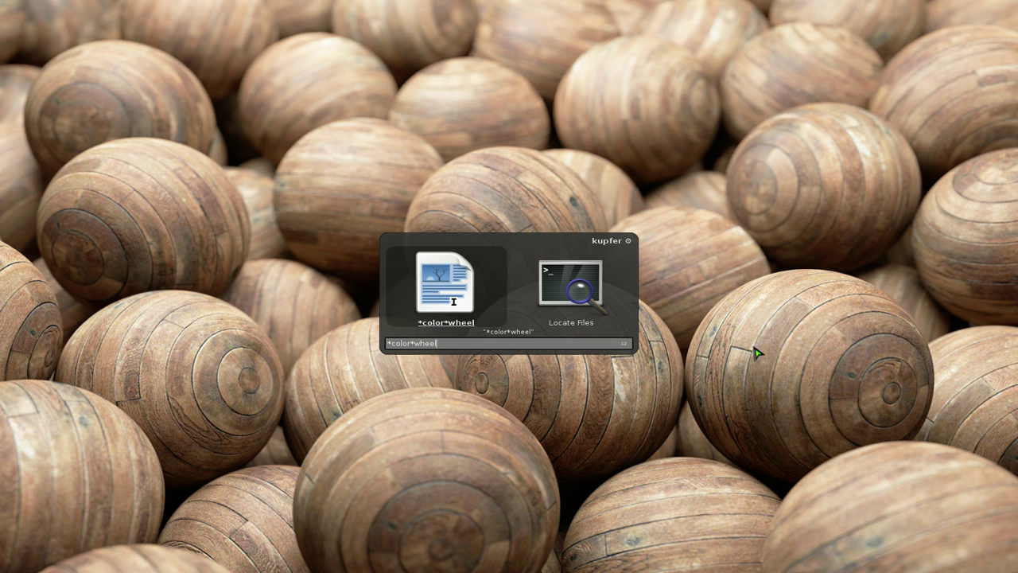
type("*")
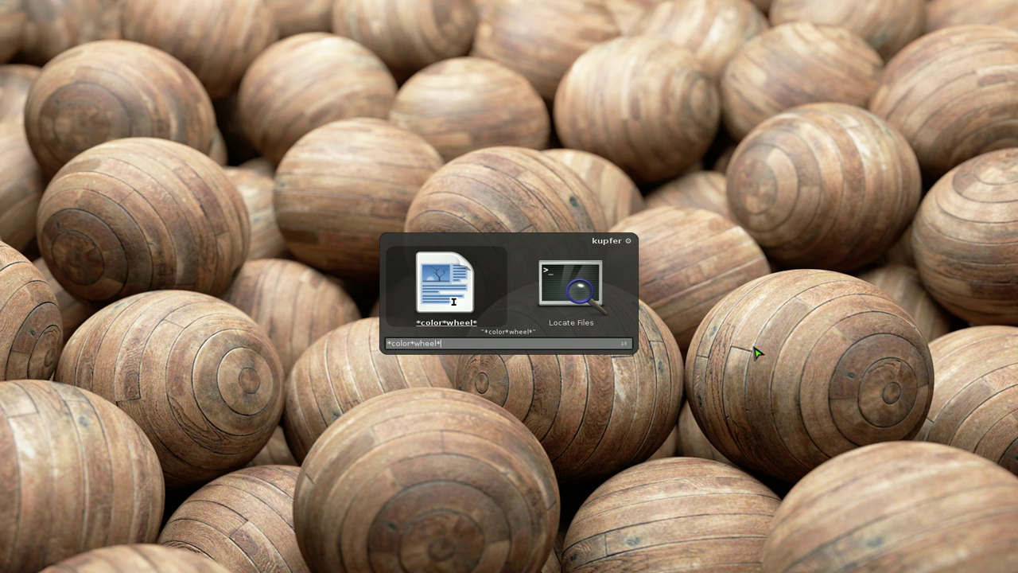
type("jpg*")
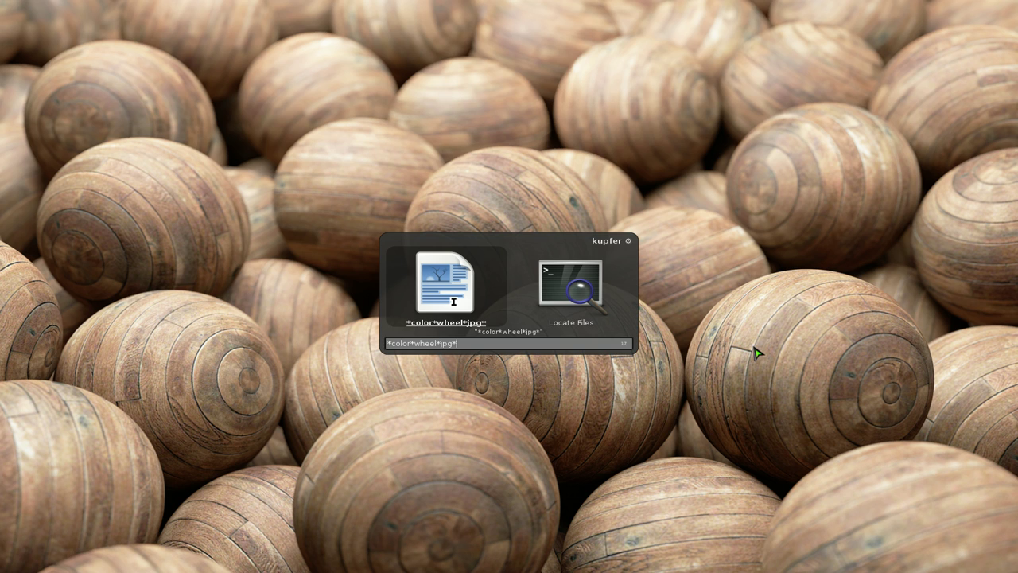
key("Return")
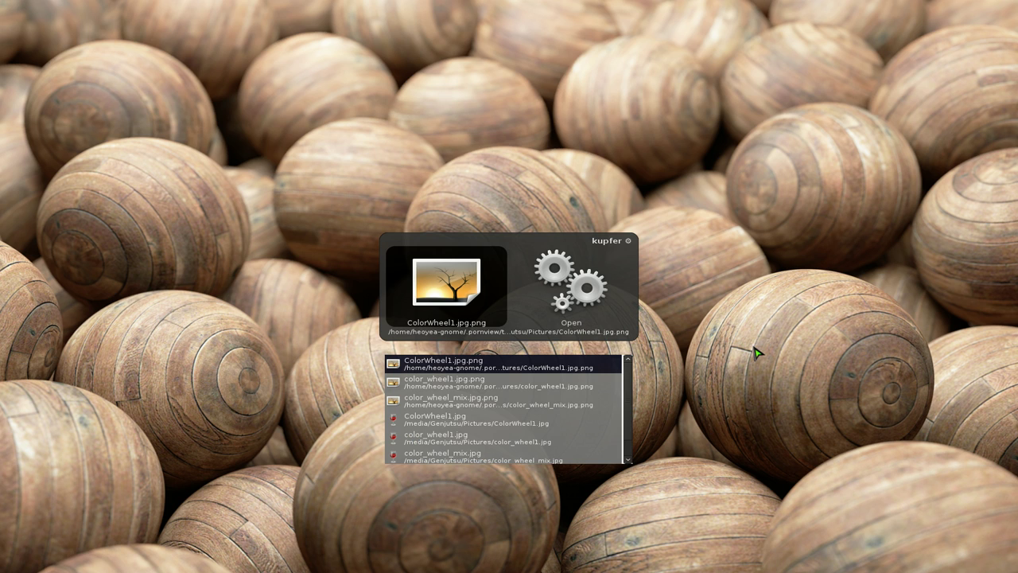
- Look through the colour wheel results and open color_wheel_mix.jpg.png
key("Down")
key("Up")
key("Up")
key("Up")
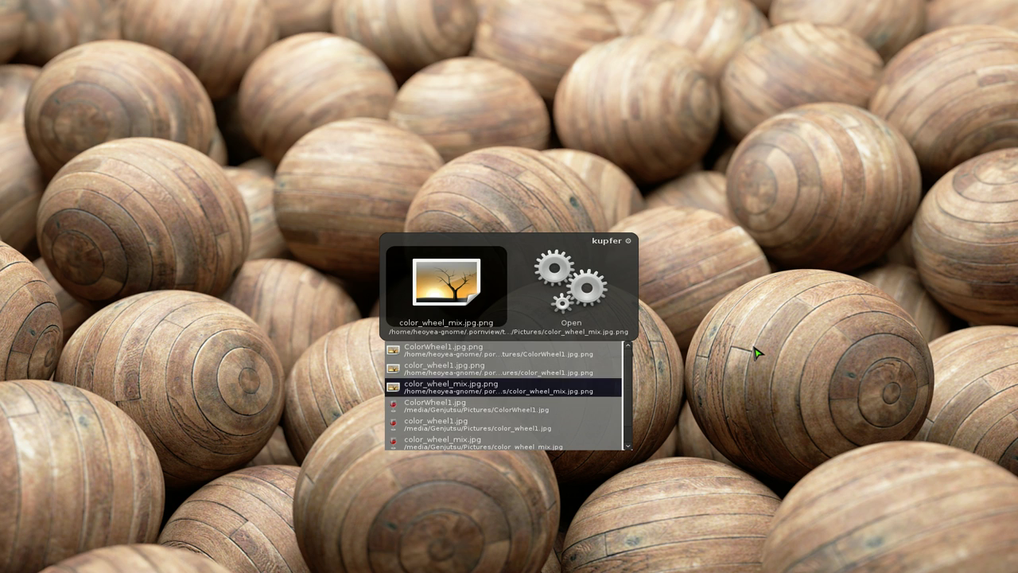
key("Down")
key("Down")
key("Down")
key("Up")
key("Up")
key("Up")
key("Escape")
key("Down")
key("Down")
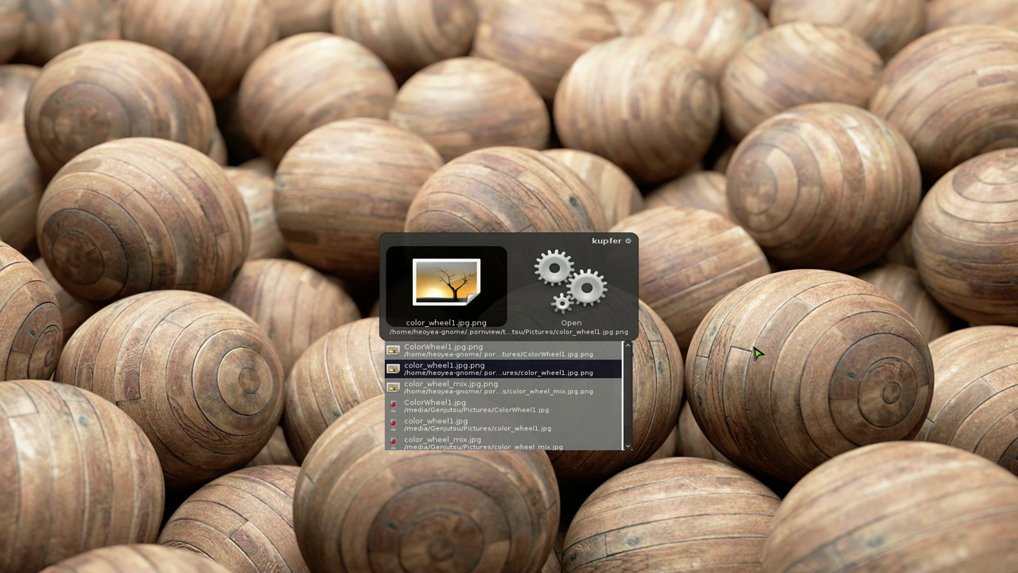
key("Down")
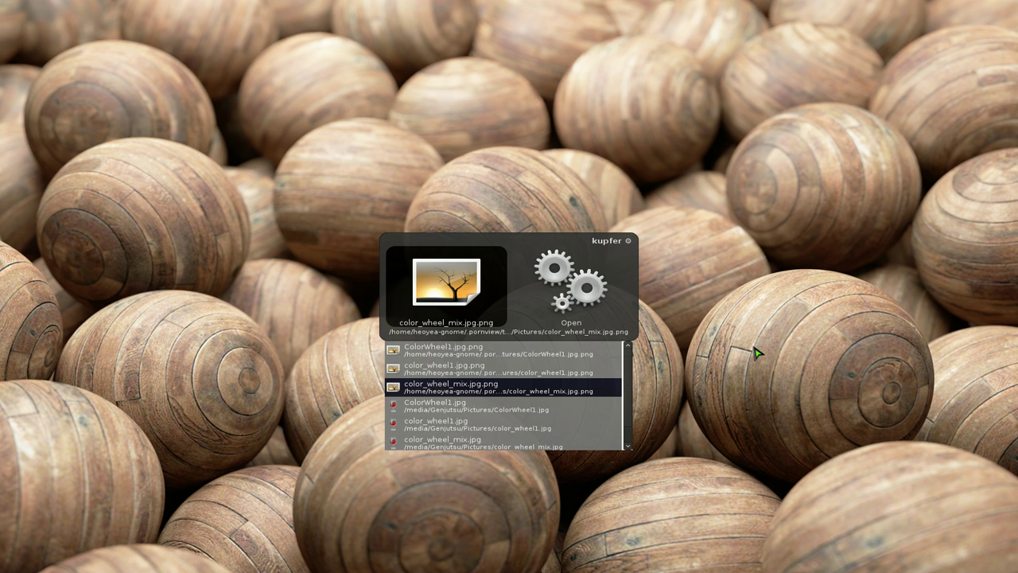
key("Return")
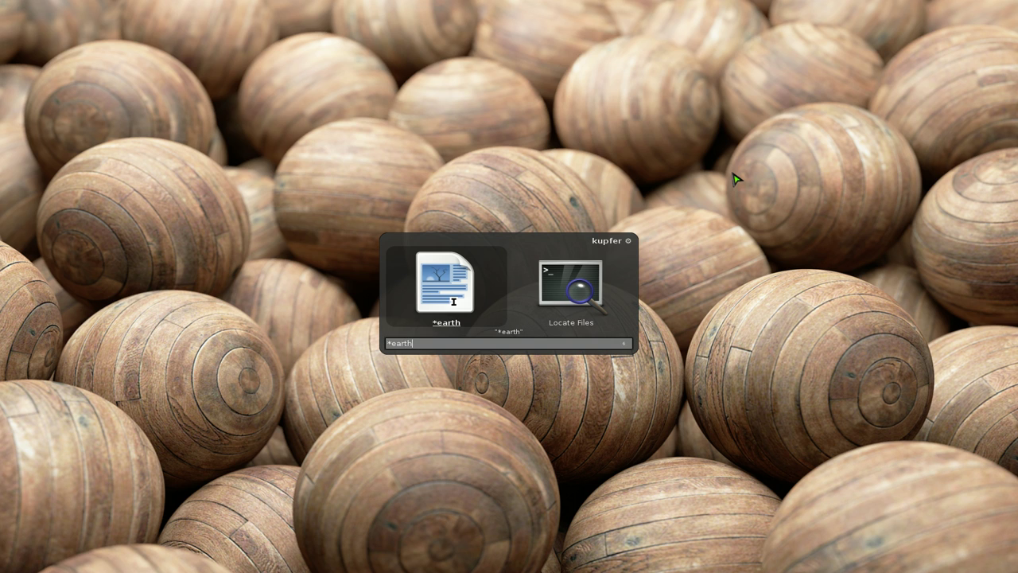
- Run Locate Files with the pattern "*earth*pdf*" and open earth ch6.pdf from the results
type("*pdf*")
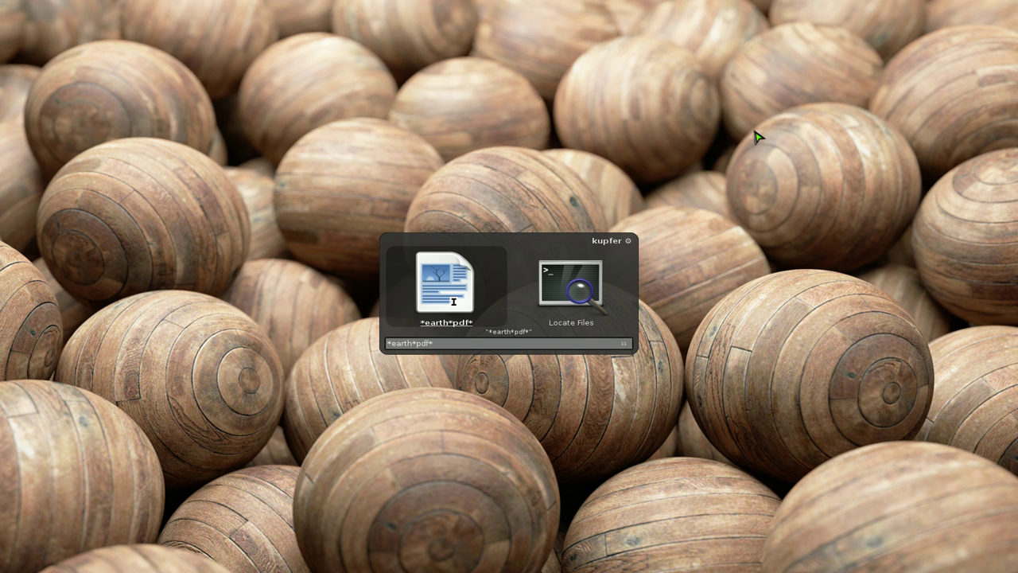
key("Return")
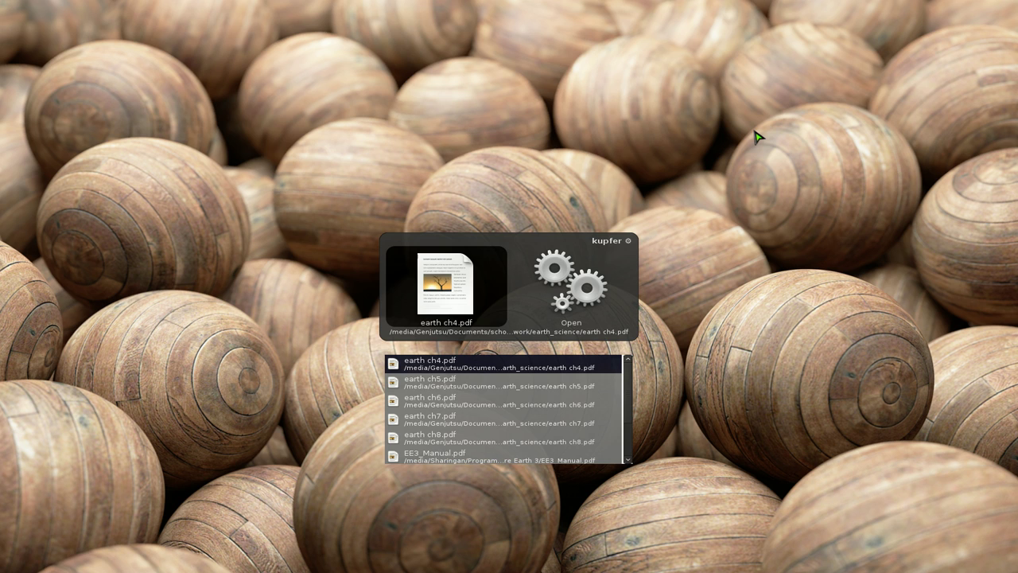
key("Down")
key("Down")
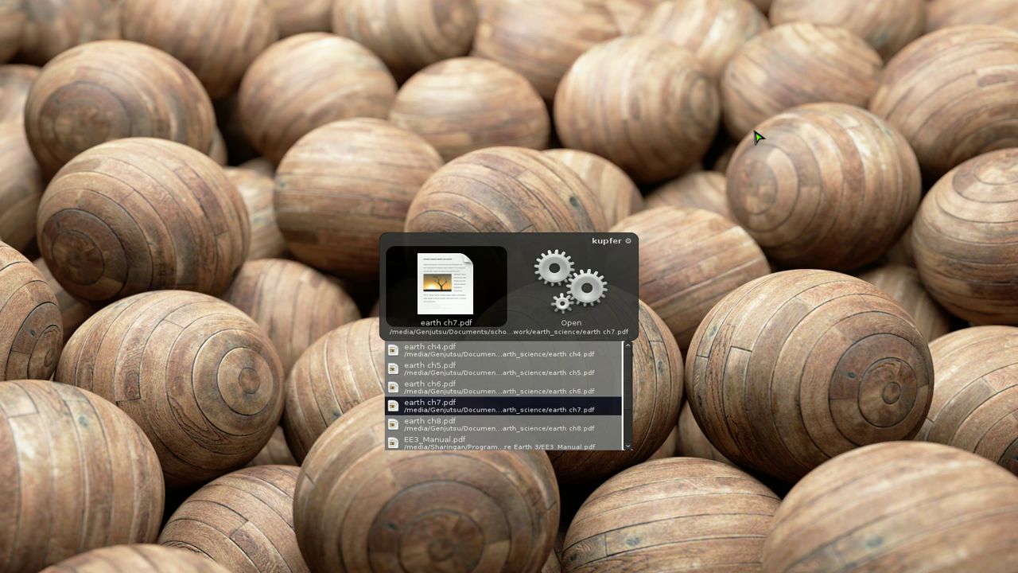
key("Down")
key("Up")
key("Up")
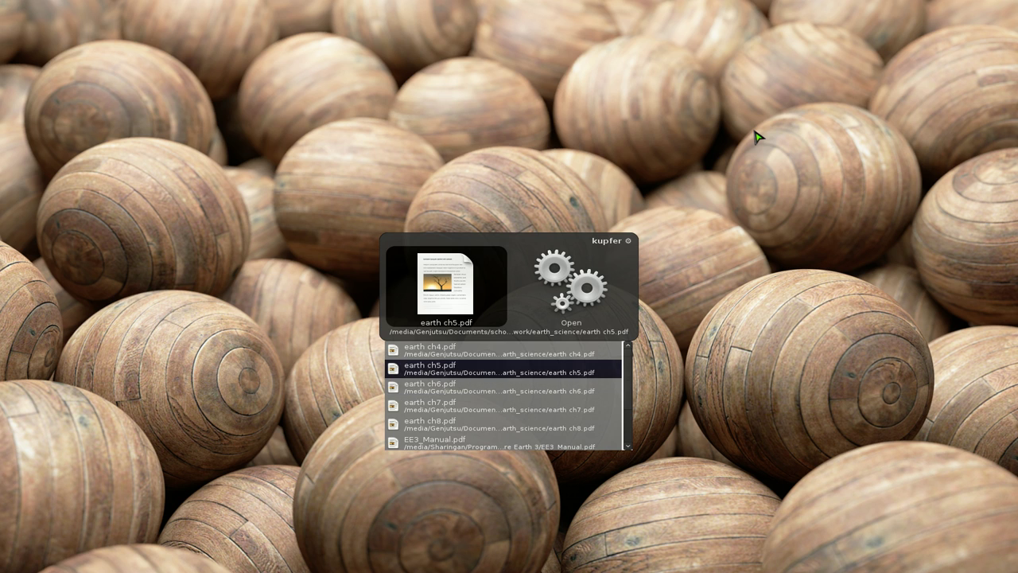
key("Down")
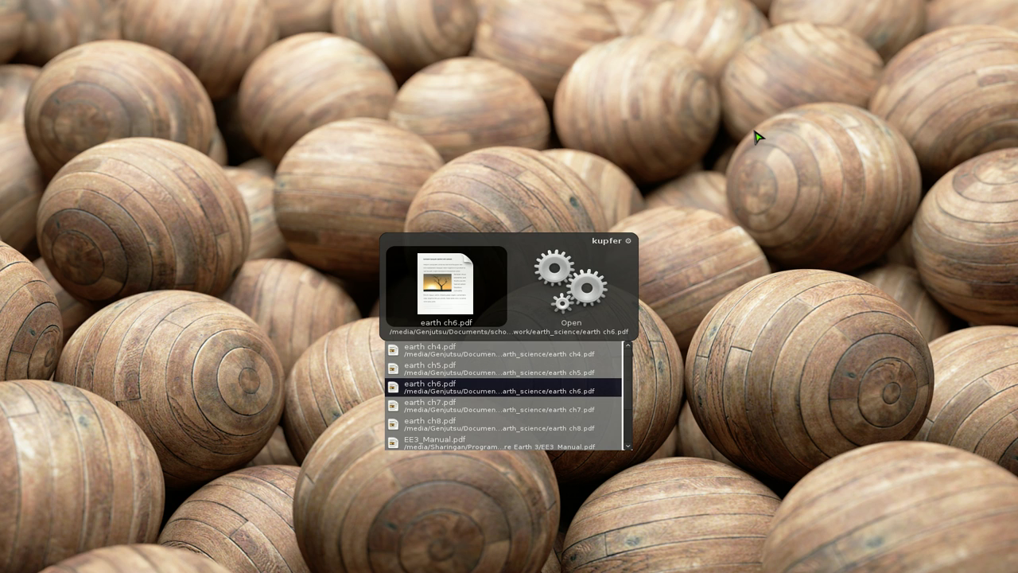
key("Return")
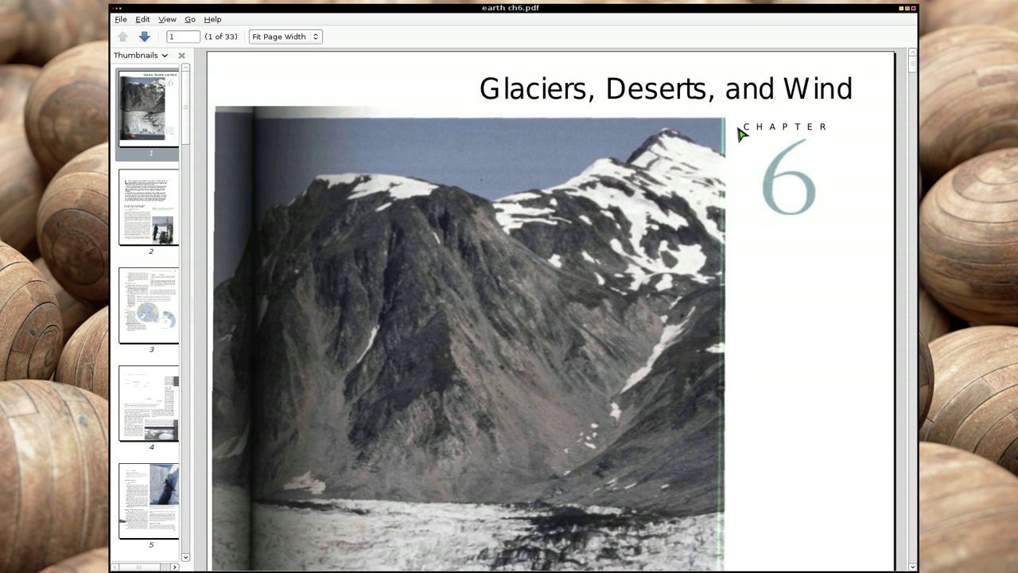